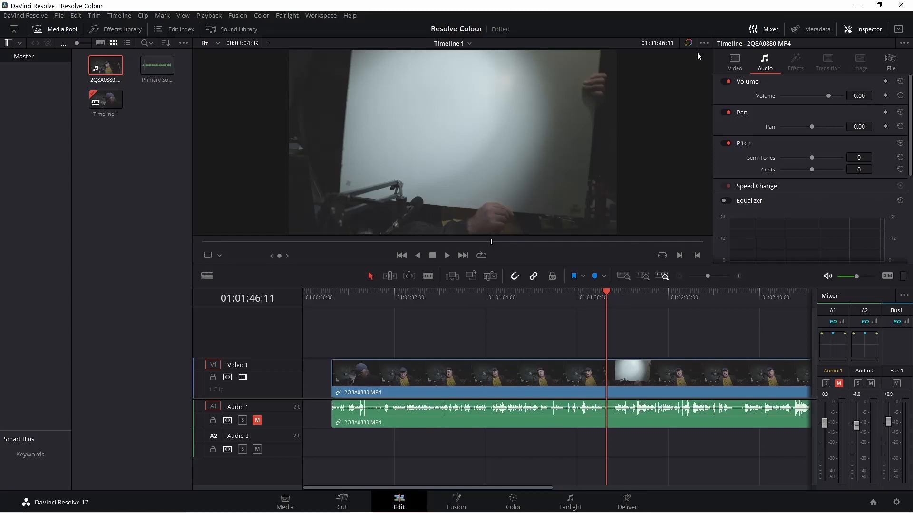
On the Color page with primaries shown as bars, set the gain white point from the bright area of the white card
mouse_move(426, 512)
click(513, 502)
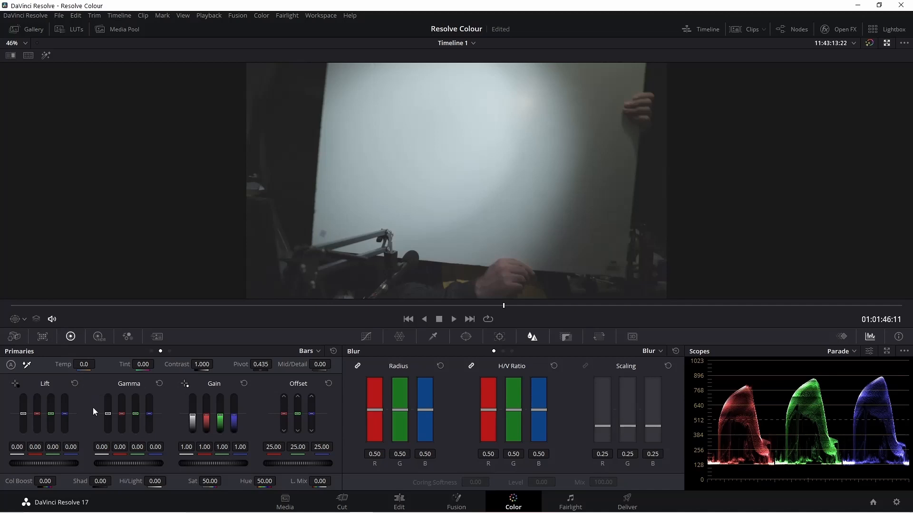
click(151, 352)
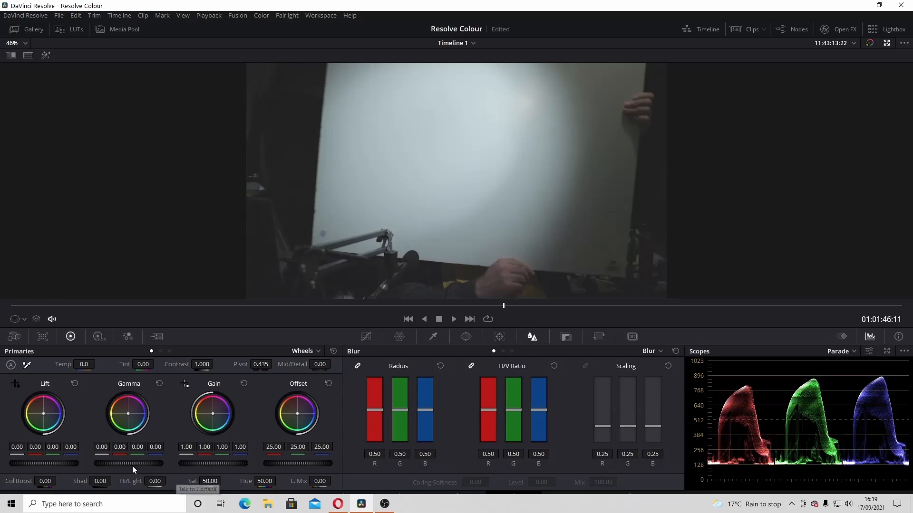
click(161, 350)
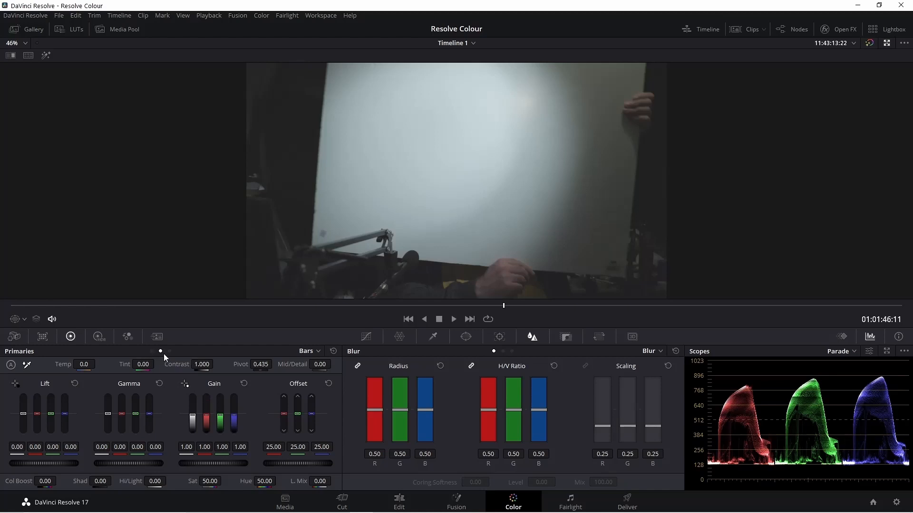
click(185, 384)
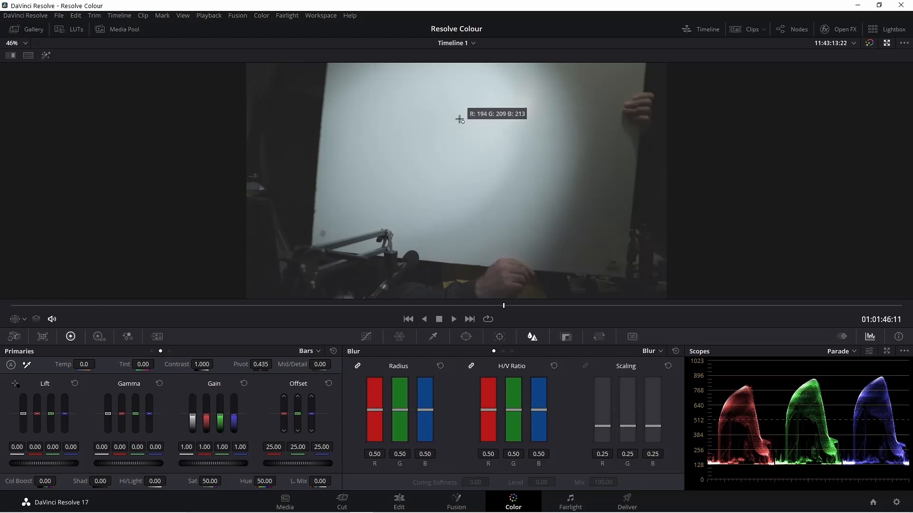
click(484, 111)
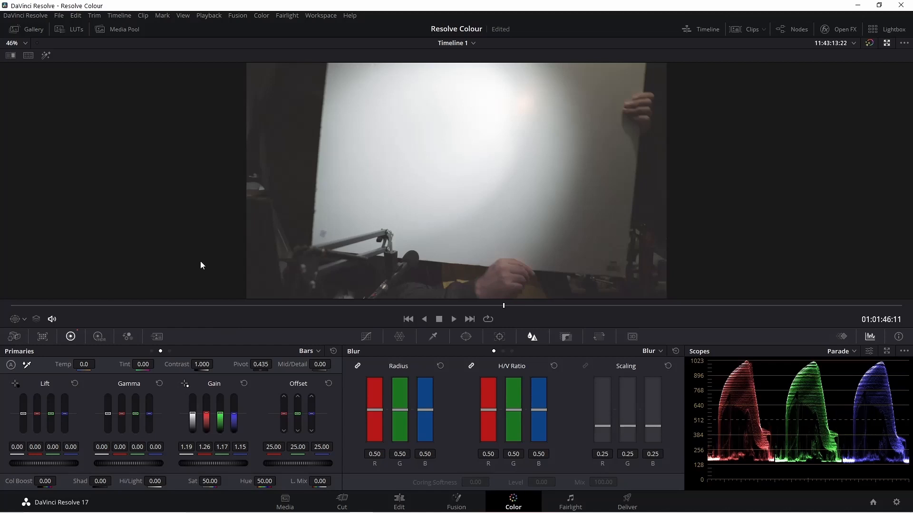
At the presenter shot around 01:02:01:14, set the primaries' tint to -2.00 and contrast to 1.496
click(582, 306)
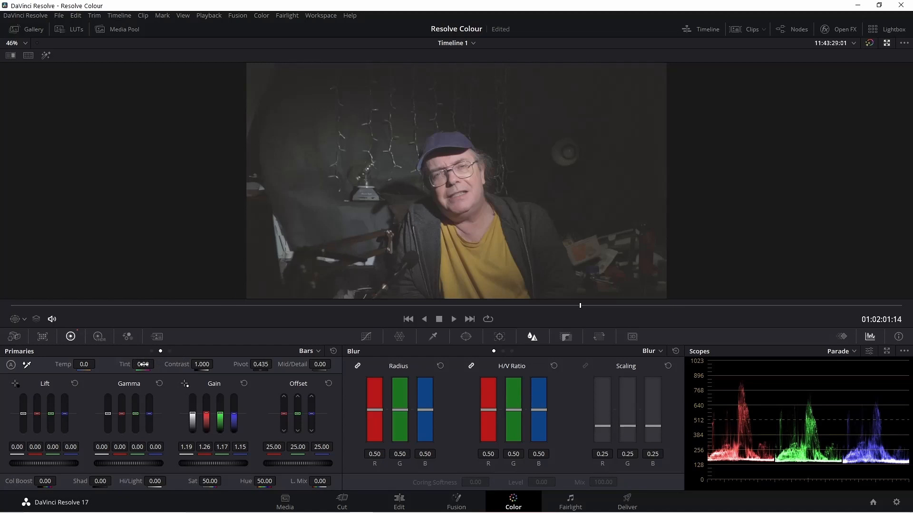
drag(143, 364, 157, 364)
drag(201, 365, 221, 364)
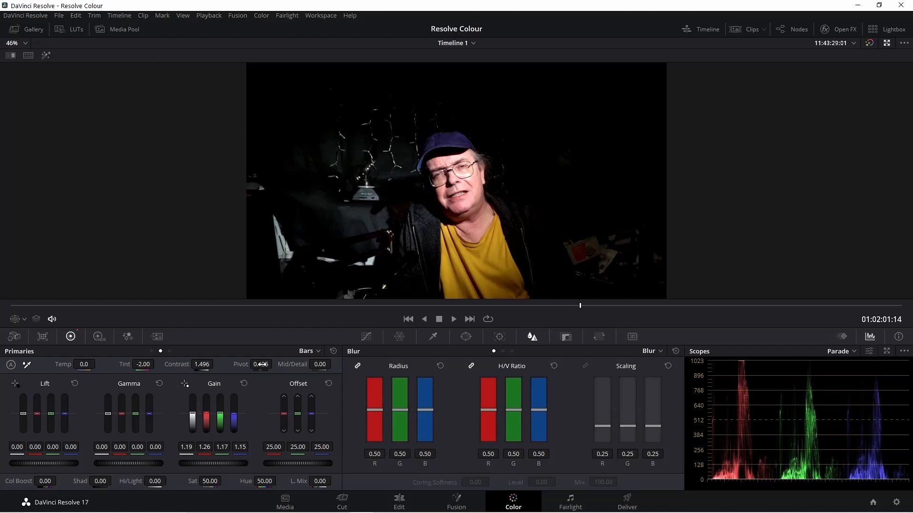
Try the contrast pivot at high and low values, including 1.000 and 0.266, and reset it to the default
drag(262, 365, 143, 365)
drag(262, 365, 404, 365)
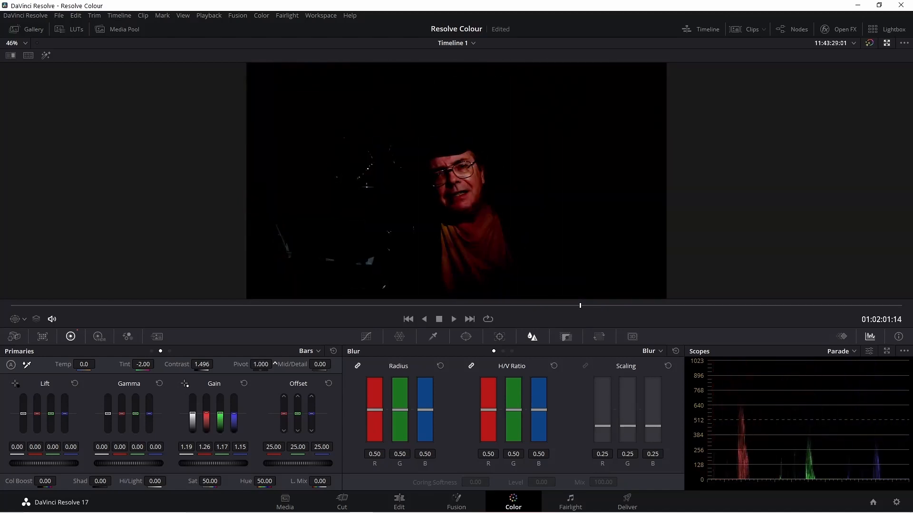
drag(261, 365, 142, 365)
drag(261, 365, 280, 365)
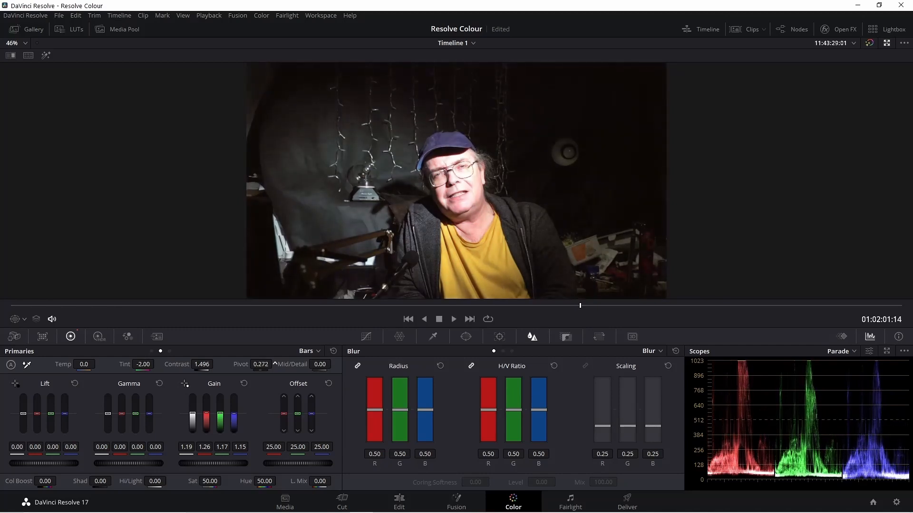
mouse_move(280, 365)
mouse_down()
mouse_move(271, 365)
mouse_move(298, 364)
mouse_move(277, 364)
mouse_up()
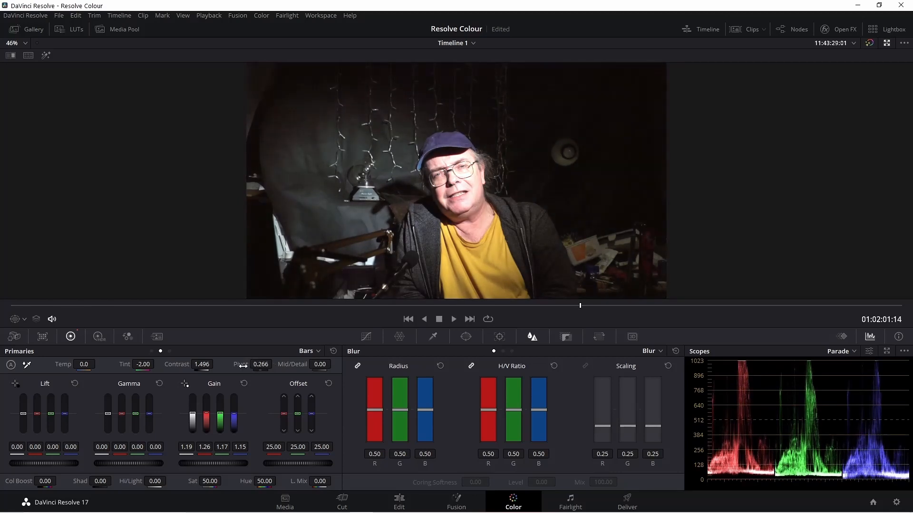
double_click(242, 366)
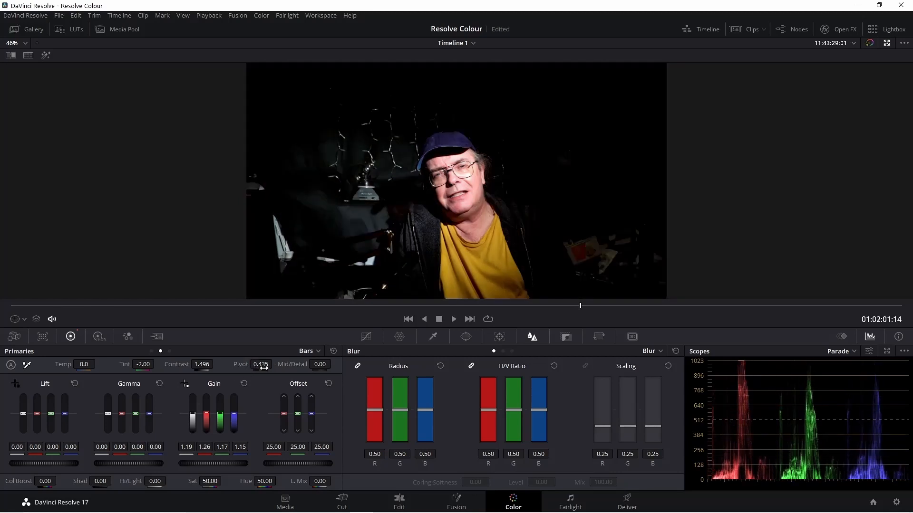
Set the primaries' pivot to 0.367, shadows to -6.00 and highlights to -7.00, testing shadows at 100.00 along the way
drag(261, 365, 229, 364)
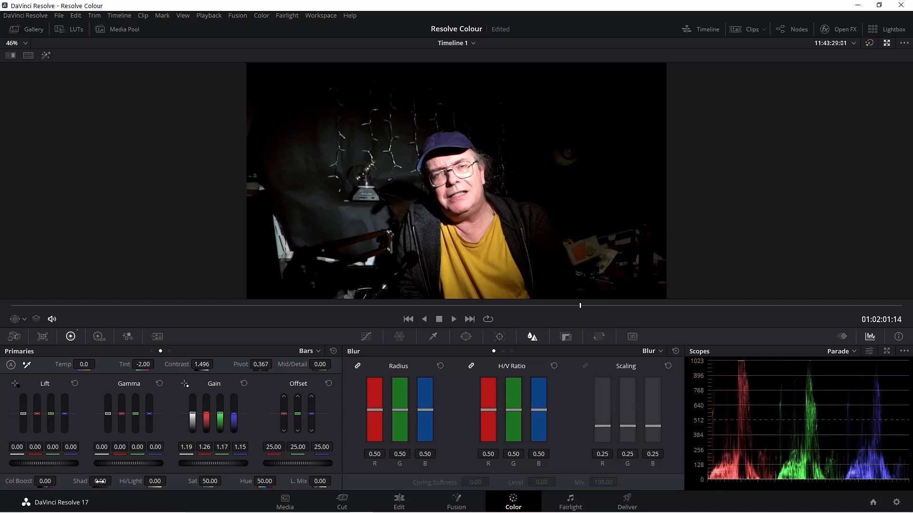
drag(100, 482, 161, 482)
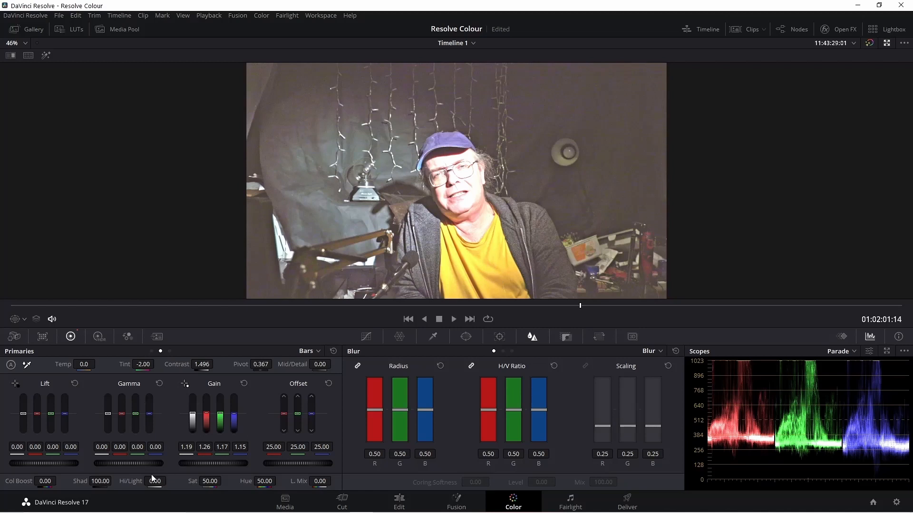
drag(101, 481, 13, 482)
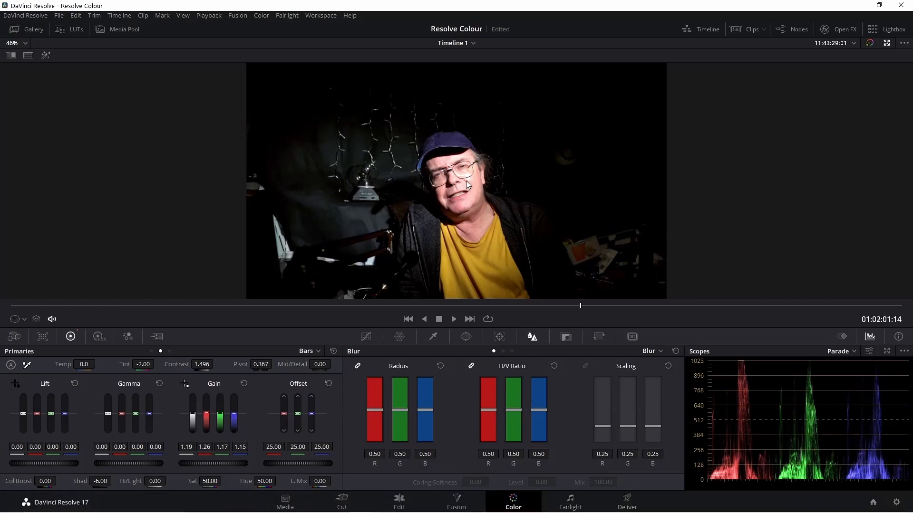
drag(158, 479, 150, 479)
Try different saturation and hue values on the presenter shot, resetting each to its default
mouse_move(213, 481)
mouse_down()
mouse_move(224, 480)
mouse_move(203, 481)
mouse_move(224, 481)
mouse_up()
double_click(192, 482)
drag(278, 481, 195, 481)
drag(278, 481, 249, 482)
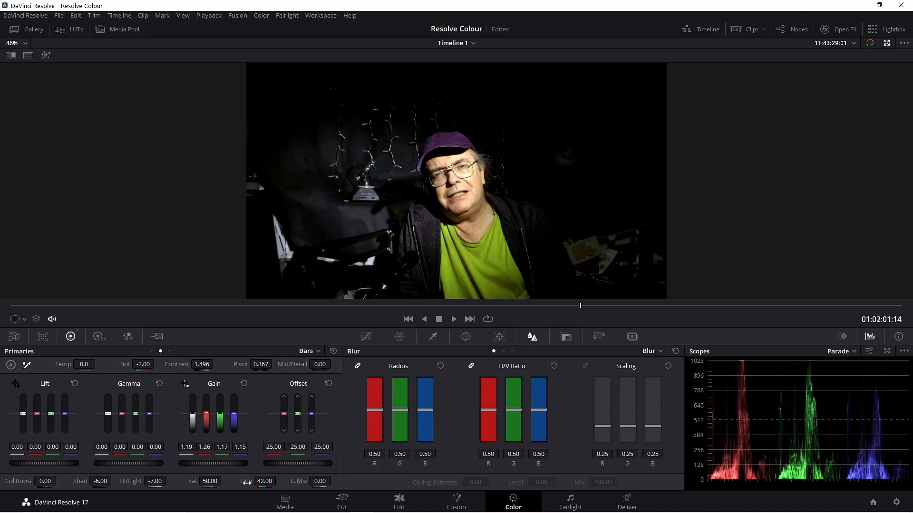
double_click(246, 482)
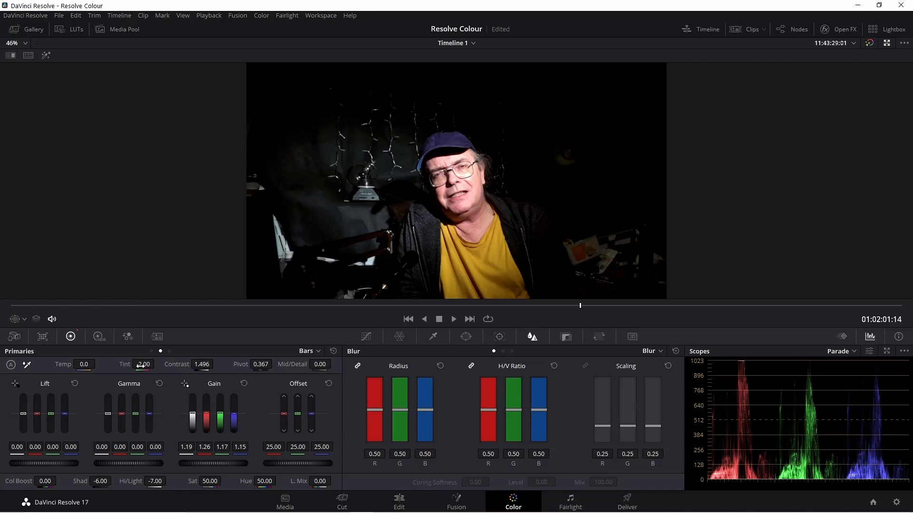
Refine the primaries by setting tint to -7.00, contrast to 1.446, pivot to 0.421 and mid/detail to 14.00
drag(141, 364, 136, 365)
drag(202, 365, 203, 365)
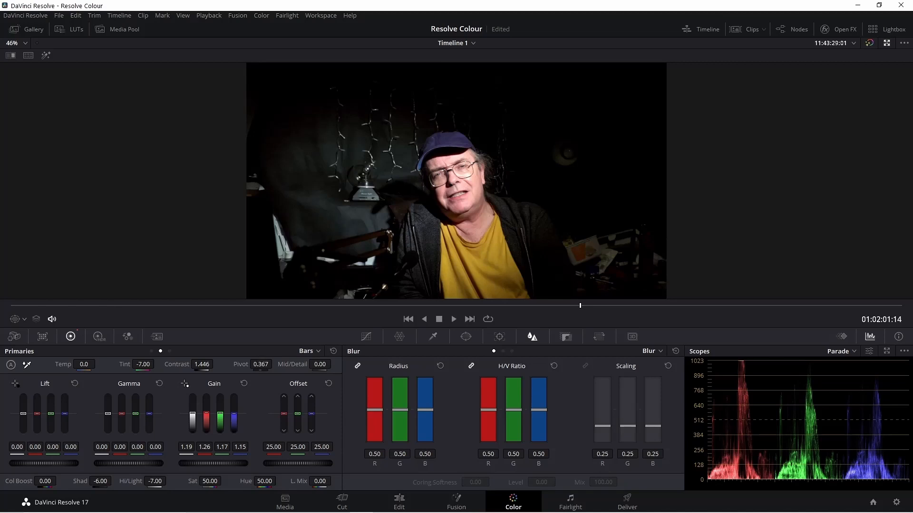
drag(259, 365, 276, 364)
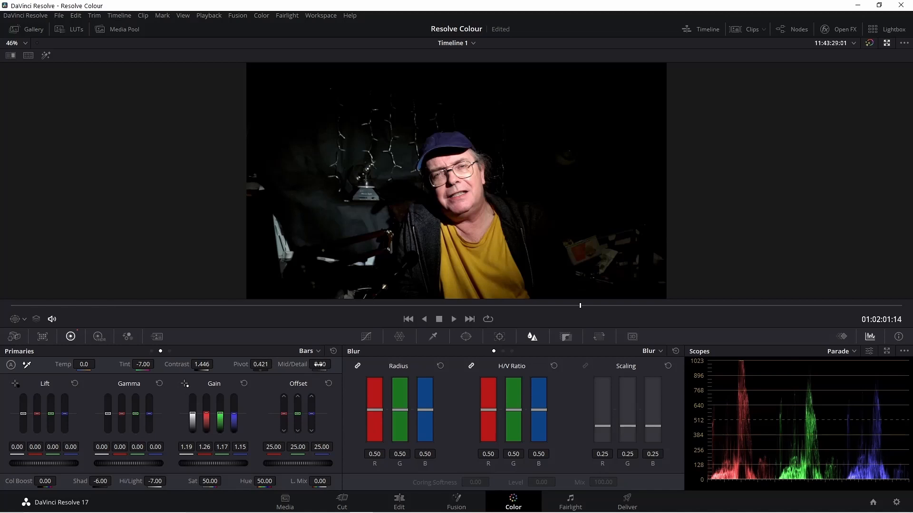
mouse_move(320, 364)
mouse_down()
mouse_move(366, 364)
mouse_move(273, 364)
mouse_move(359, 365)
mouse_move(300, 364)
mouse_move(333, 364)
mouse_up()
At frame 01:02:03:04, set shadows to -1.50 and highlights to 7.50, and reset the saturation after testing a change
drag(580, 307, 589, 308)
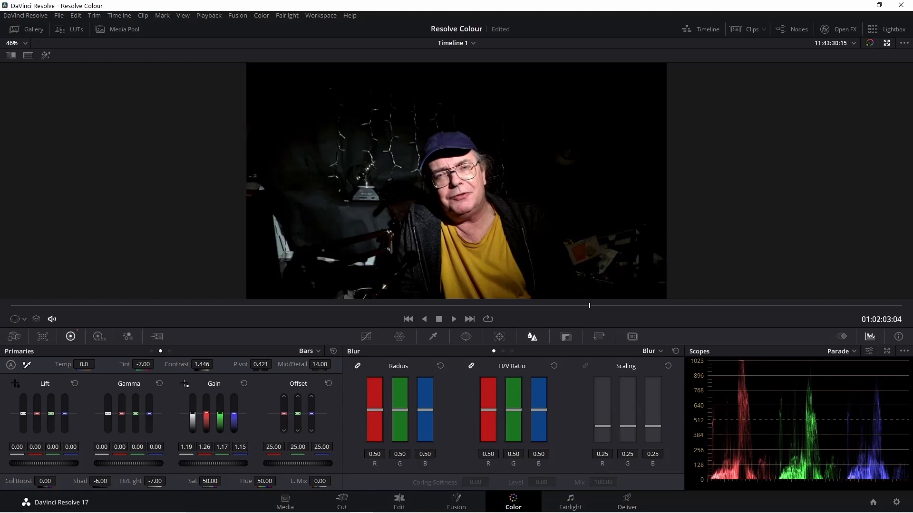
drag(100, 481, 115, 481)
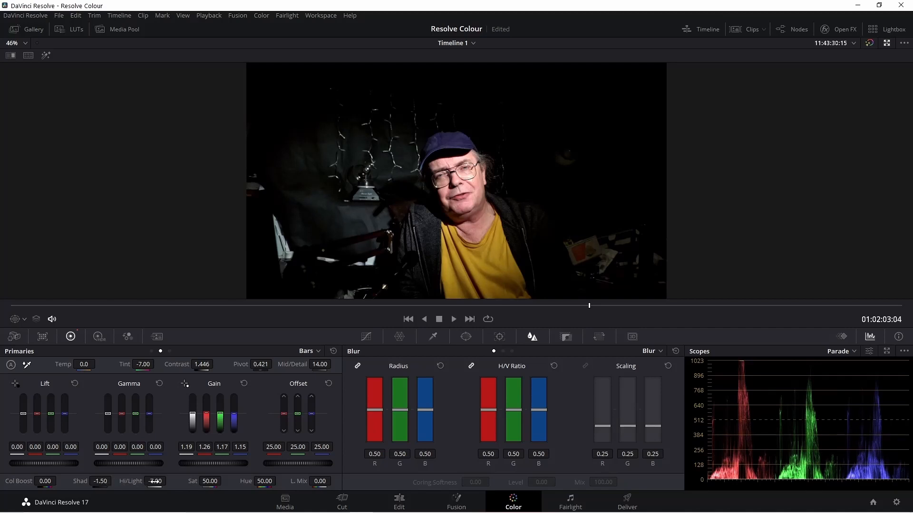
drag(155, 482, 158, 481)
drag(155, 481, 162, 482)
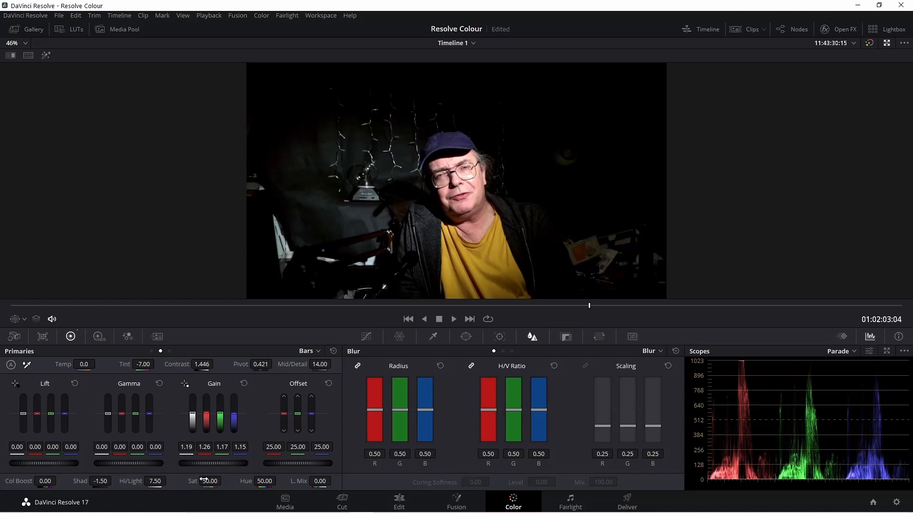
mouse_move(208, 483)
mouse_down()
mouse_move(157, 483)
mouse_move(260, 483)
mouse_move(157, 483)
mouse_move(190, 483)
mouse_up()
double_click(193, 482)
Compare the original and graded picture by bypassing the color grade twice, leaving the grade enabled
click(869, 43)
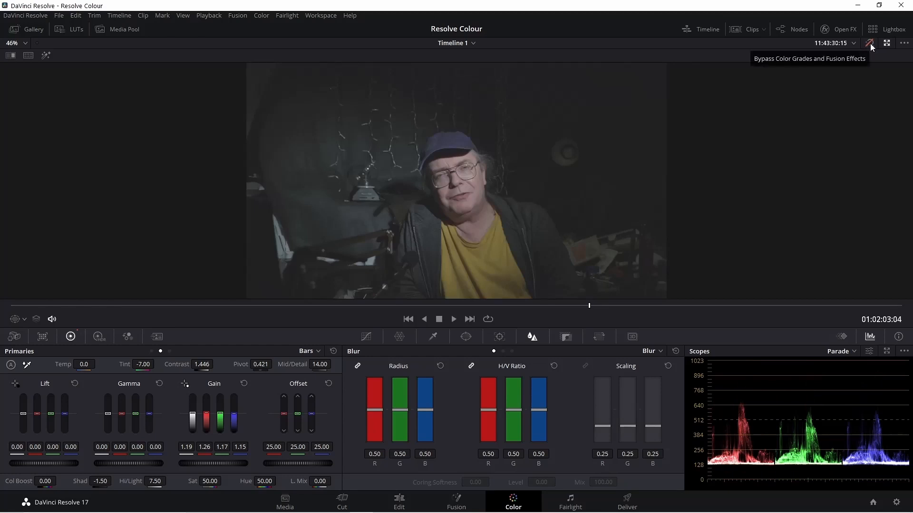
click(870, 44)
click(870, 44)
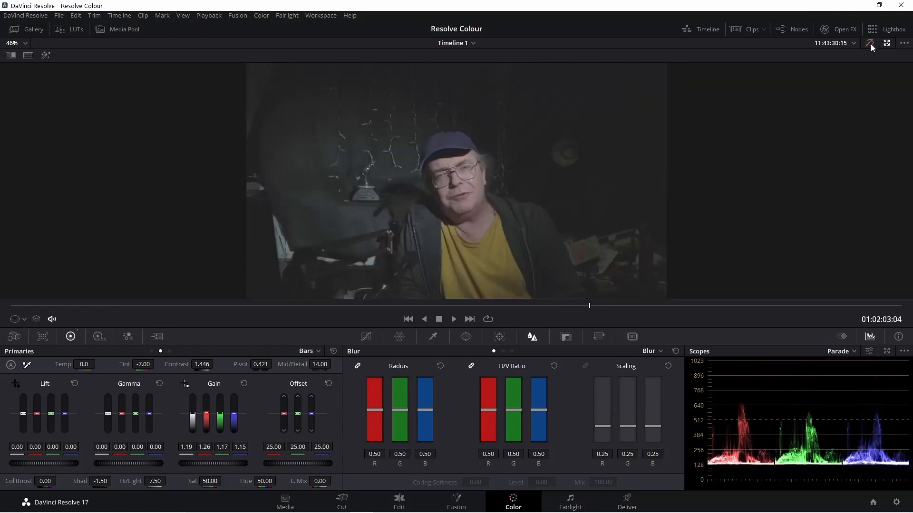
click(869, 44)
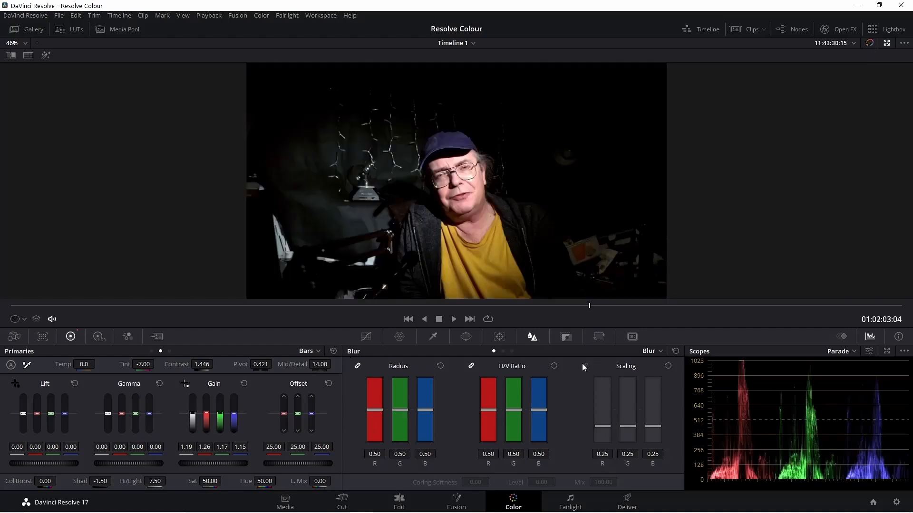
Look through the Curves, Color Warper, Qualifier, Window, Key and Sizing palettes
click(366, 336)
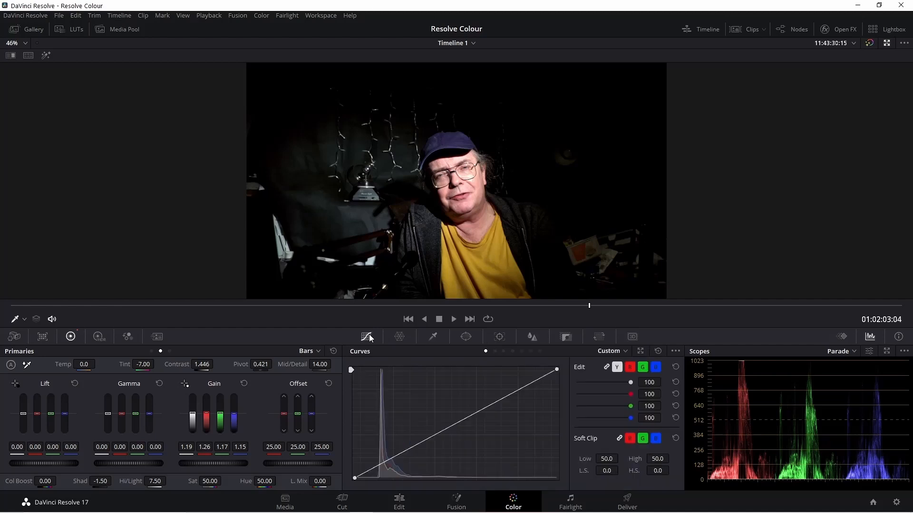
click(399, 337)
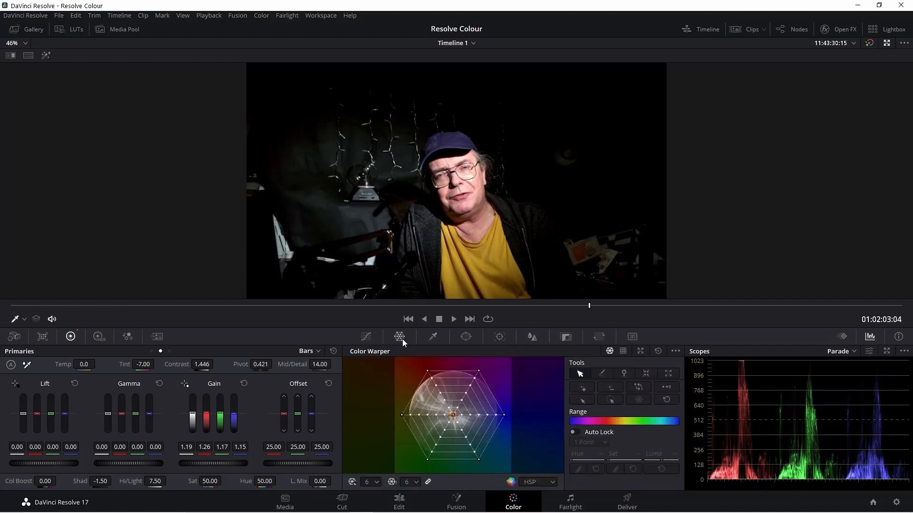
click(434, 339)
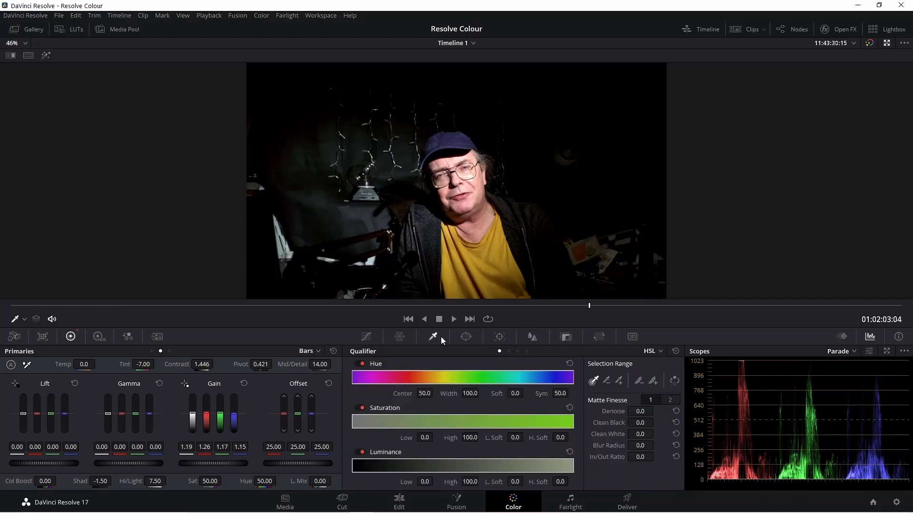
click(475, 338)
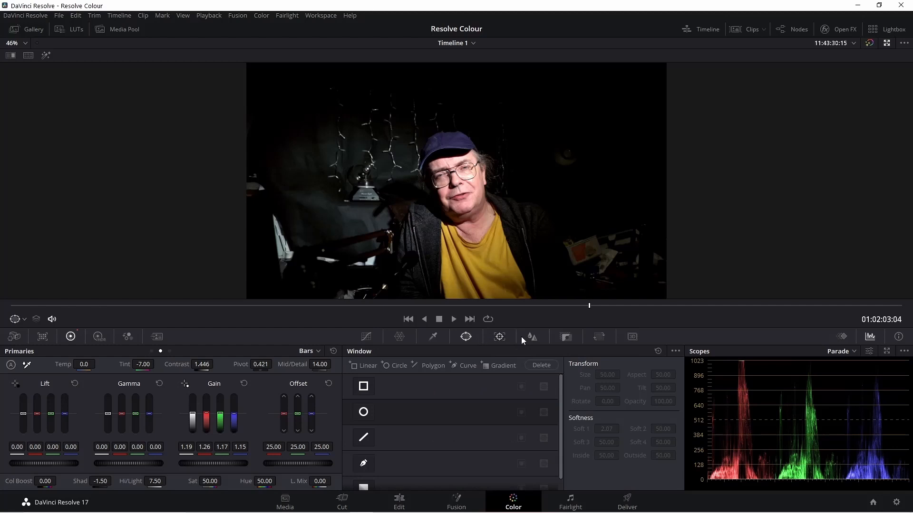
click(566, 338)
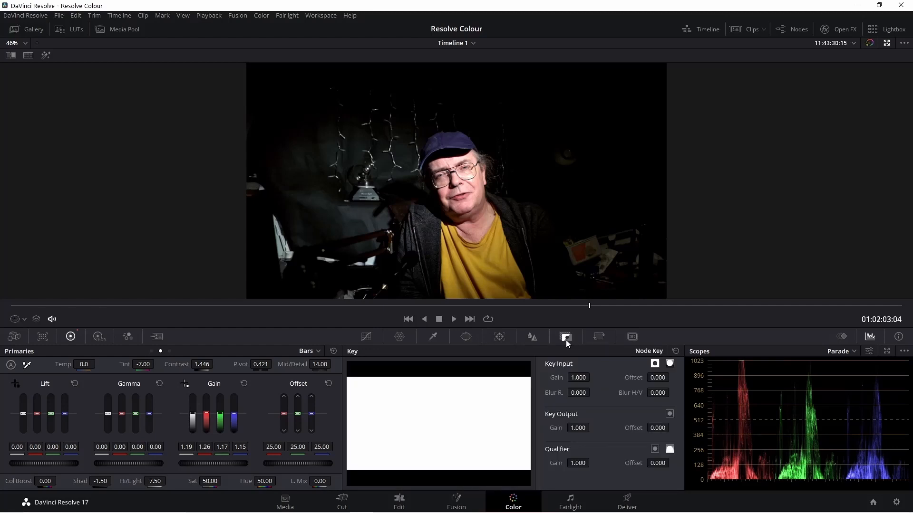
click(598, 337)
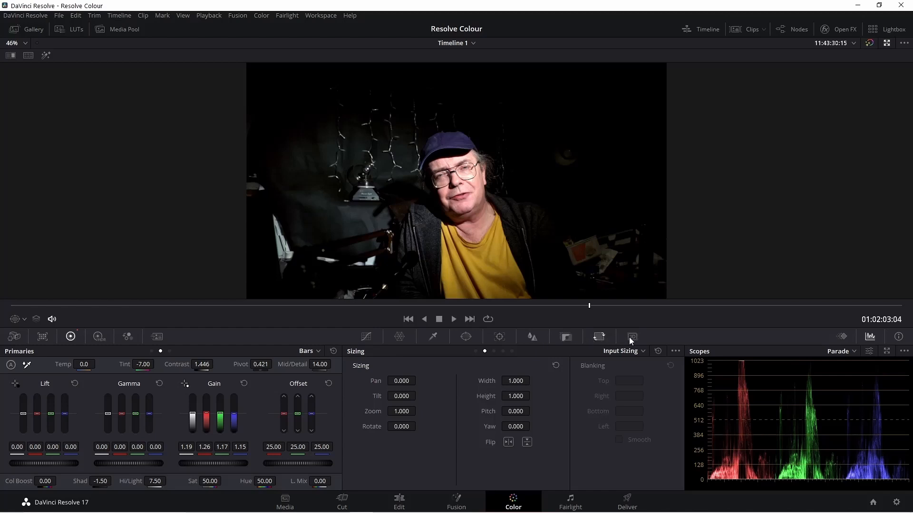
Try a Blur radius of 0.47 on the linked red, green and blue channels, and reset it to the default
click(532, 338)
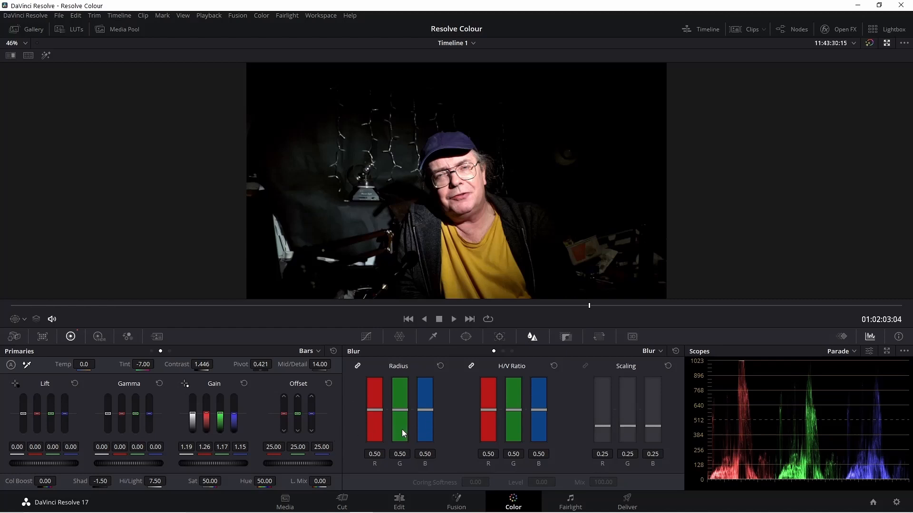
mouse_move(400, 427)
mouse_down()
mouse_move(401, 404)
mouse_move(398, 422)
mouse_up()
drag(399, 426, 400, 426)
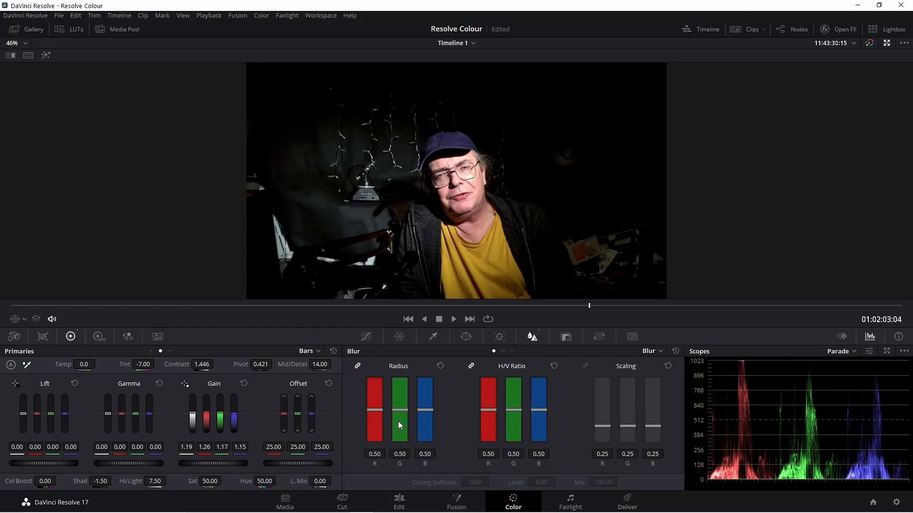
double_click(398, 422)
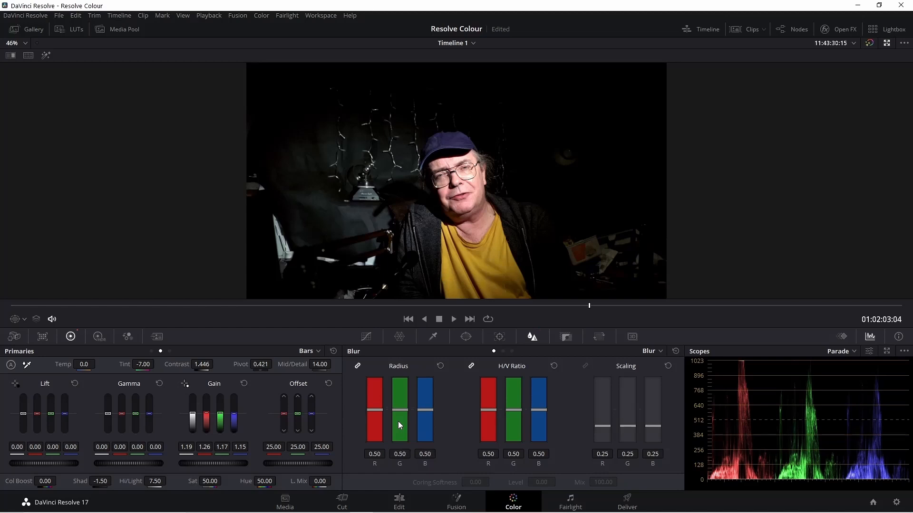
key(ctrl+z)
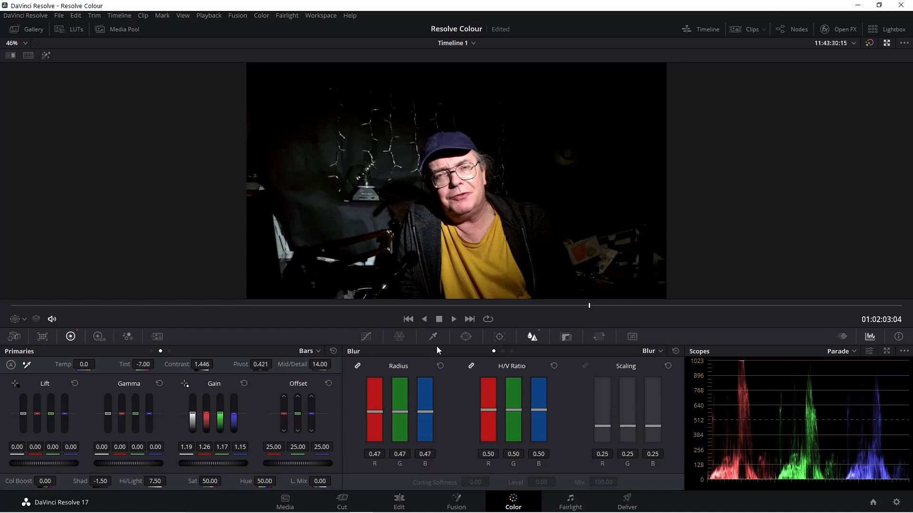
double_click(400, 428)
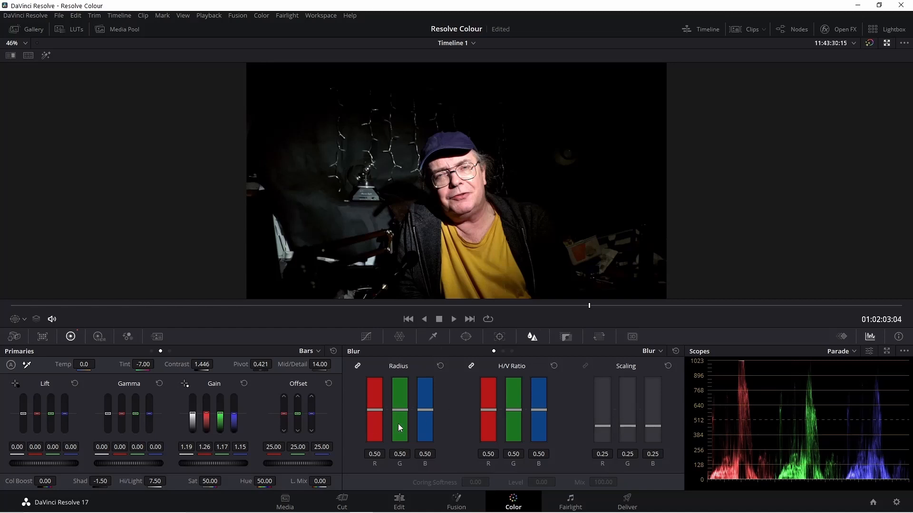
Try linked Blur radius values of 0.35 and 0.00, and settle on a subtle sharpening radius of 0.46 for all three channels
key(ctrl+z)
click(400, 428)
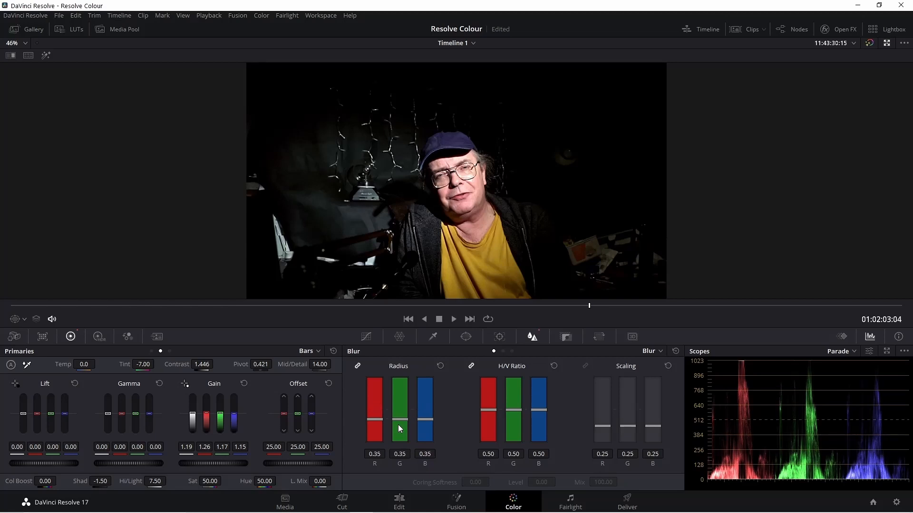
drag(399, 425, 398, 427)
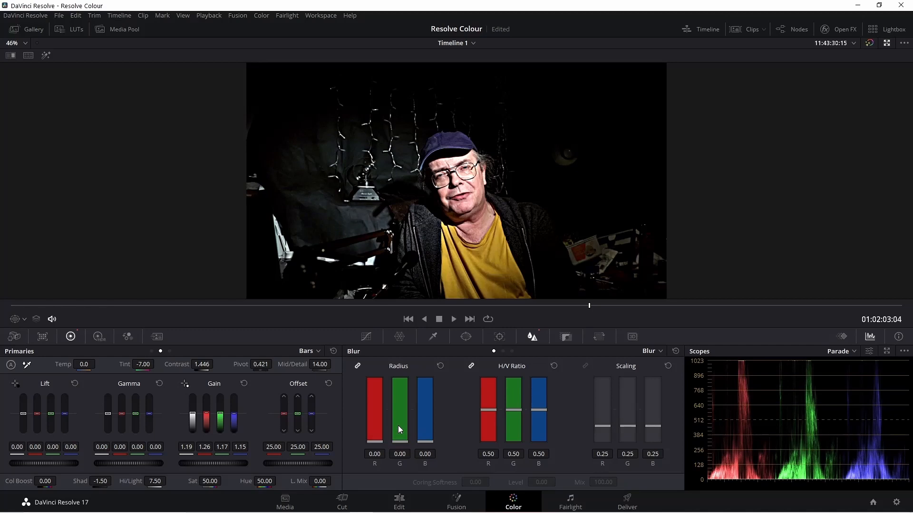
drag(398, 426, 399, 428)
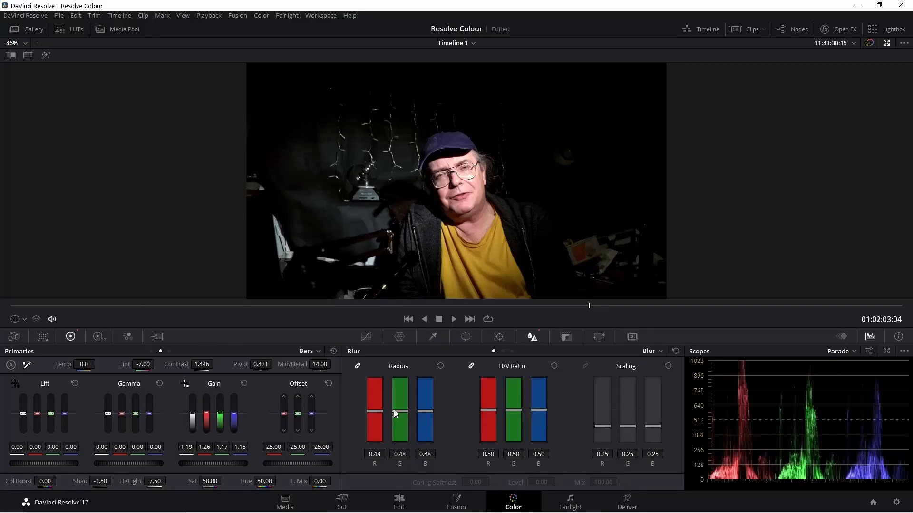
drag(399, 414, 400, 417)
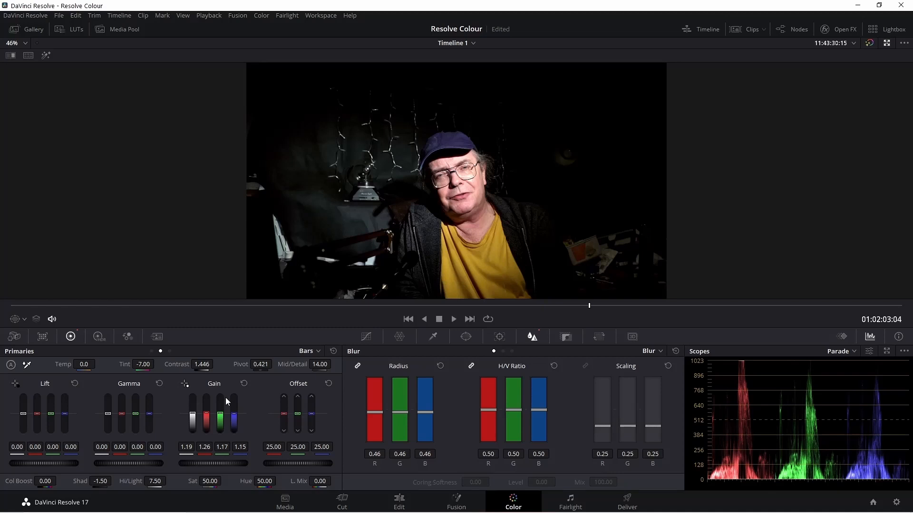
Return from the enlarged viewer to the full color layout, and show the Gallery in place of the LUT browser
key(alt+f)
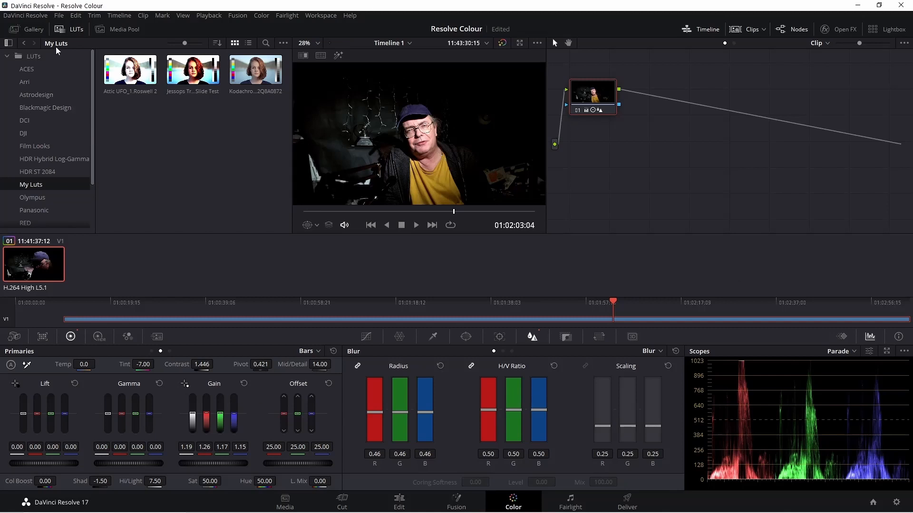
click(31, 29)
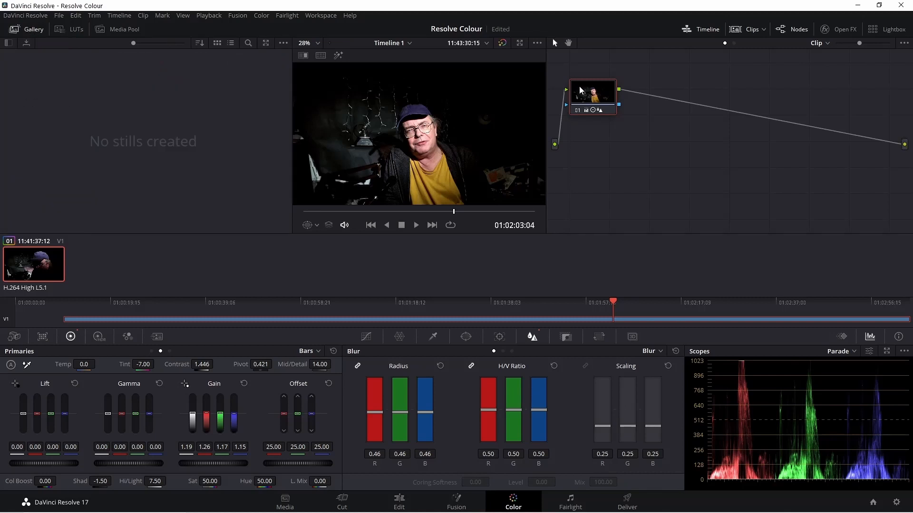
Examine the LUTs available for node 01 and for the clip, without applying any
right_click(598, 103)
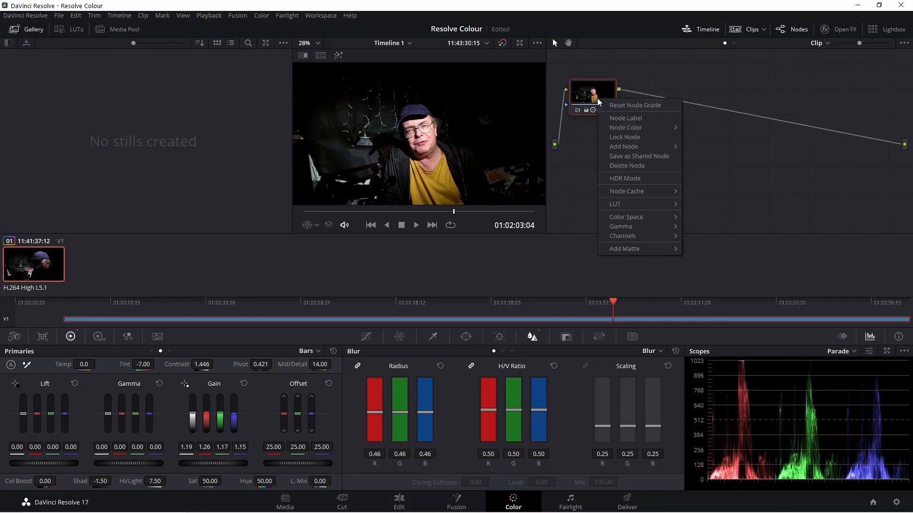
mouse_move(625, 204)
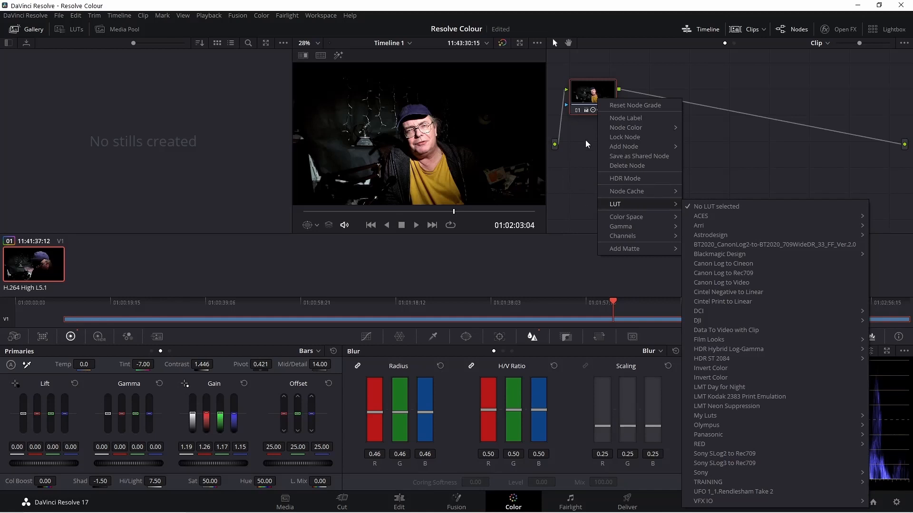
click(578, 178)
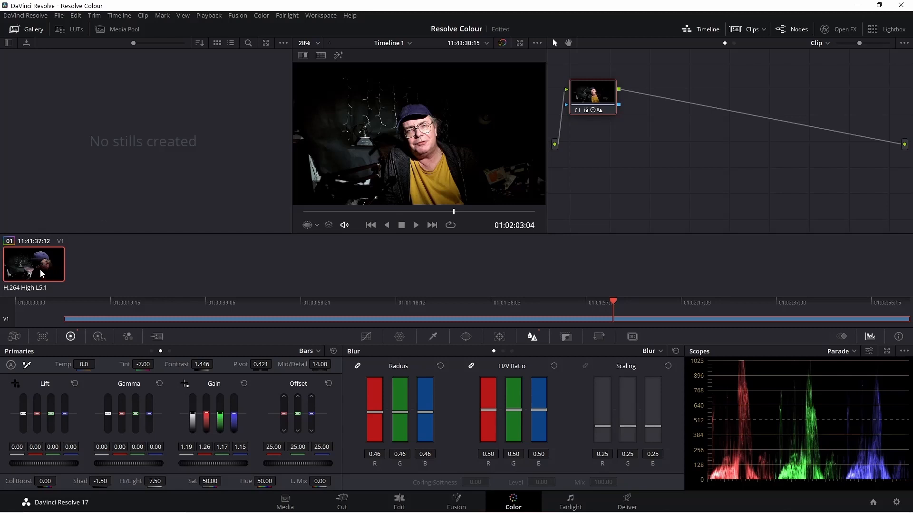
right_click(22, 264)
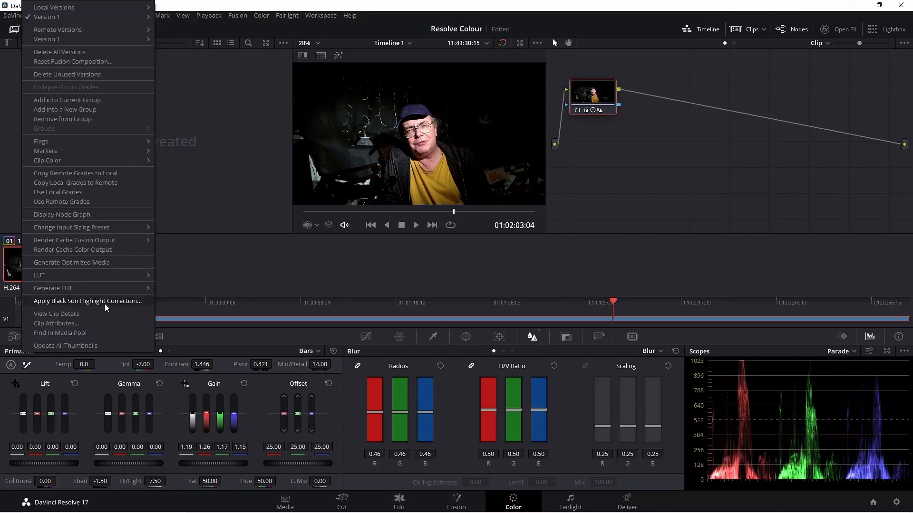
mouse_move(125, 290)
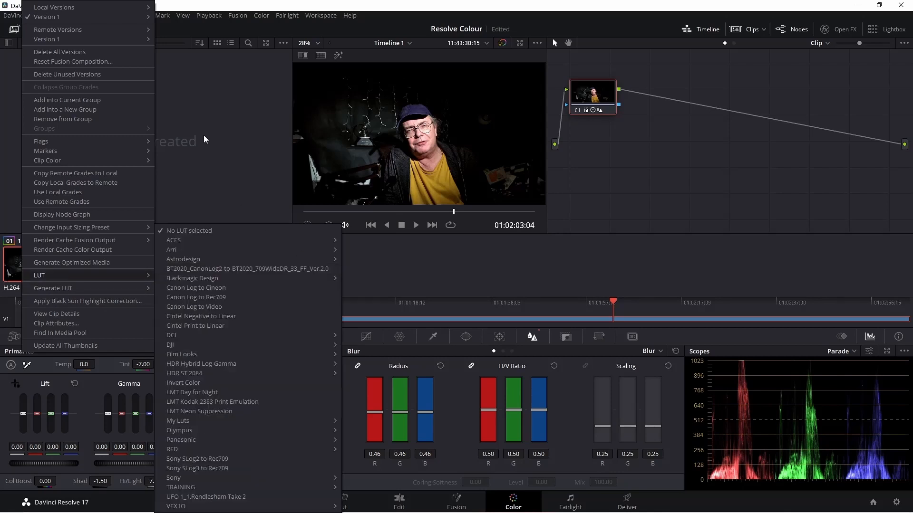
click(687, 193)
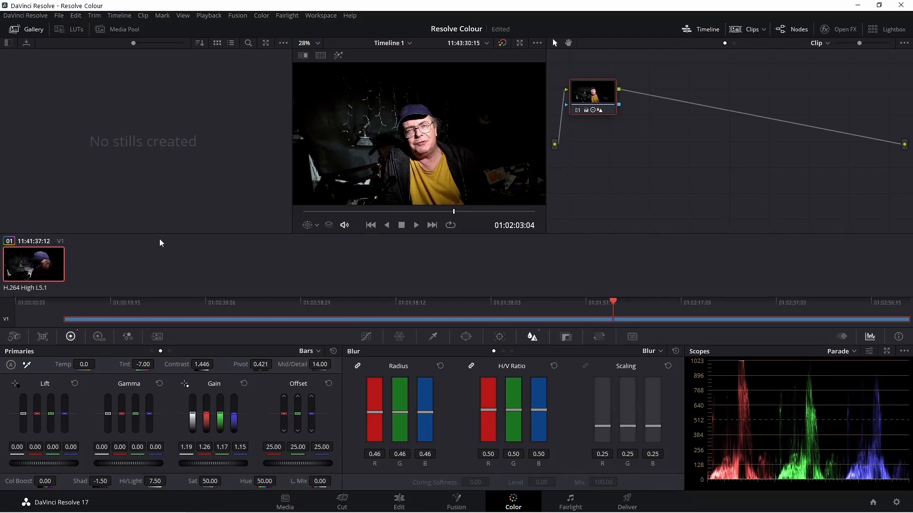
Generate a 33 Point Cube LUT from the graded clip, save it as Base in the My Luts folder, and save the project
right_click(35, 263)
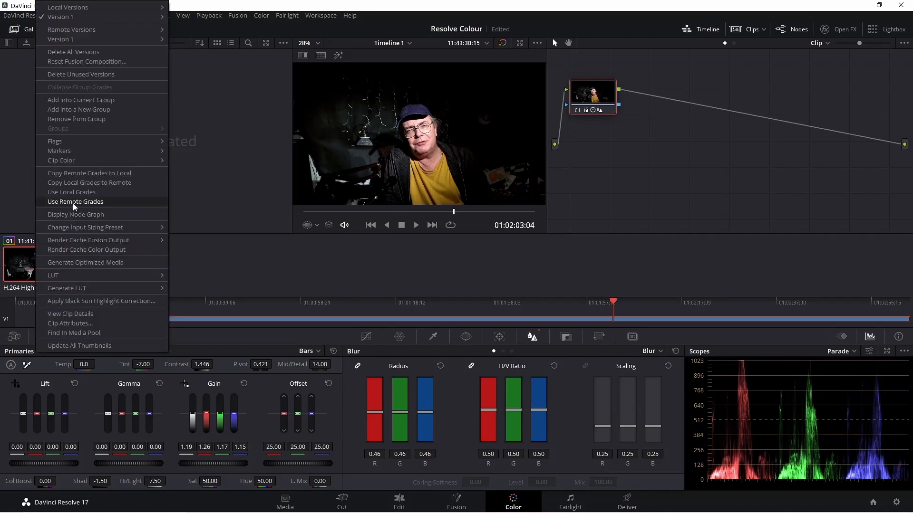
mouse_move(125, 289)
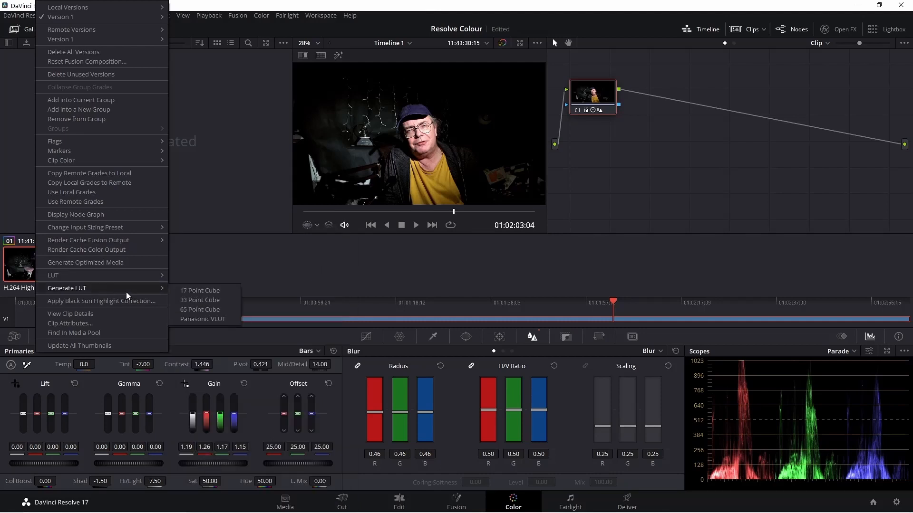
click(191, 300)
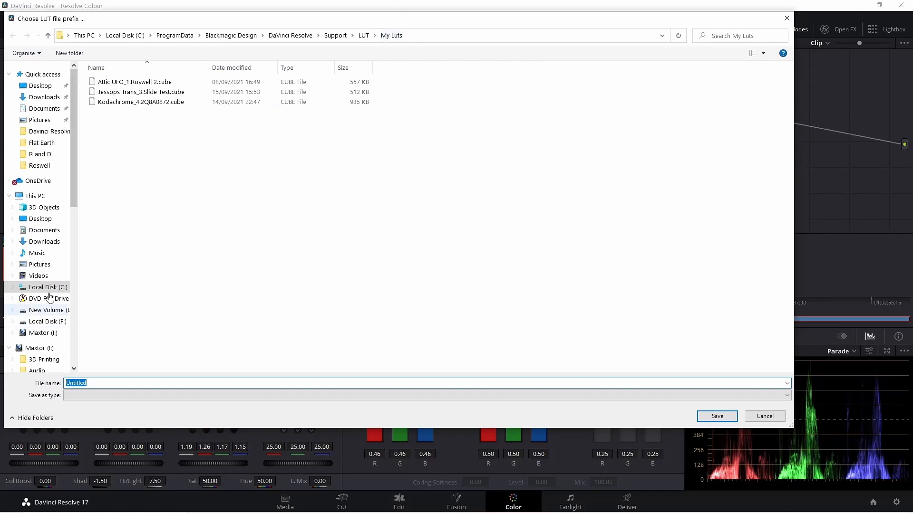
text(Base)
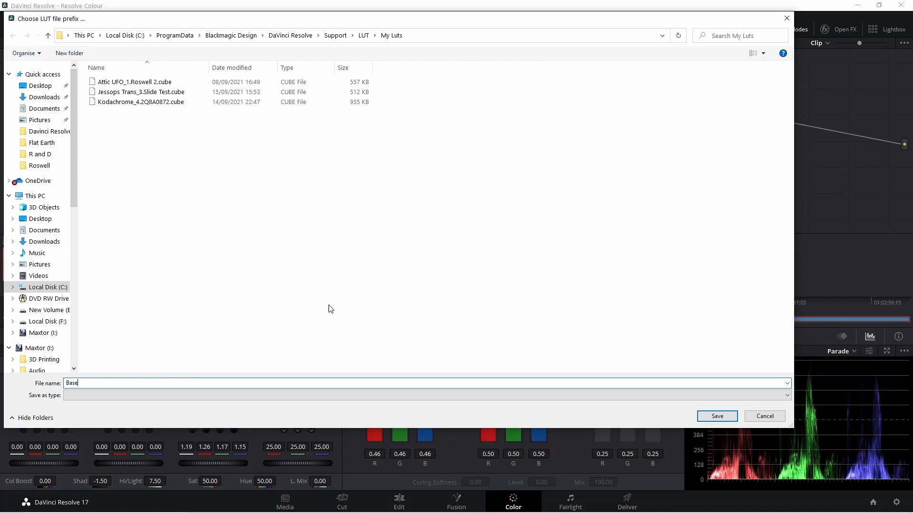
click(722, 418)
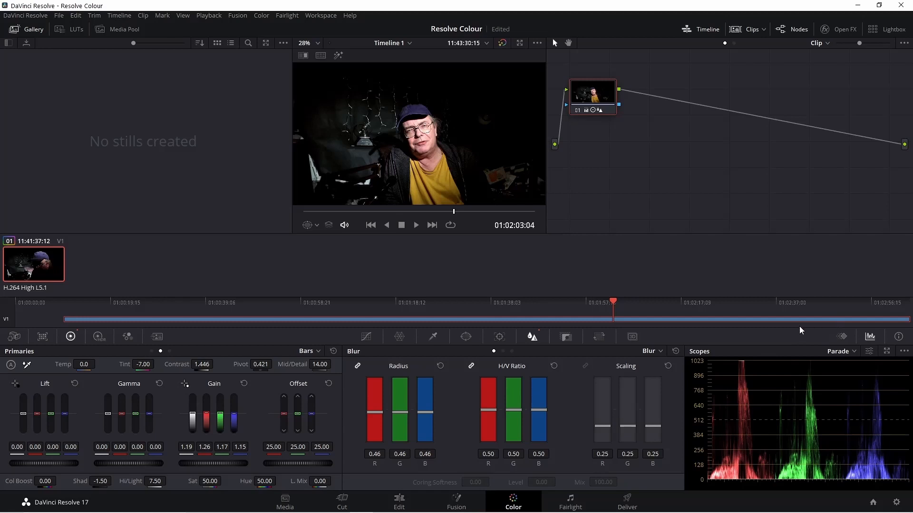
key(ctrl+s)
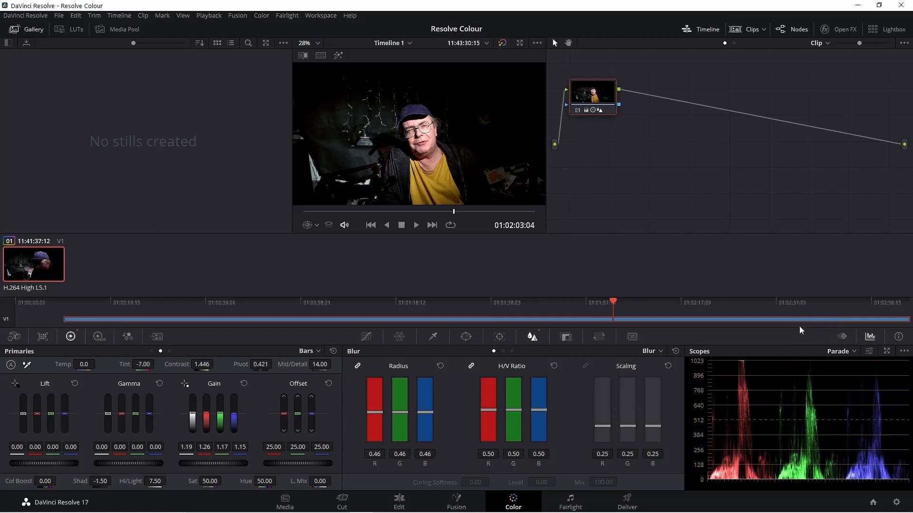